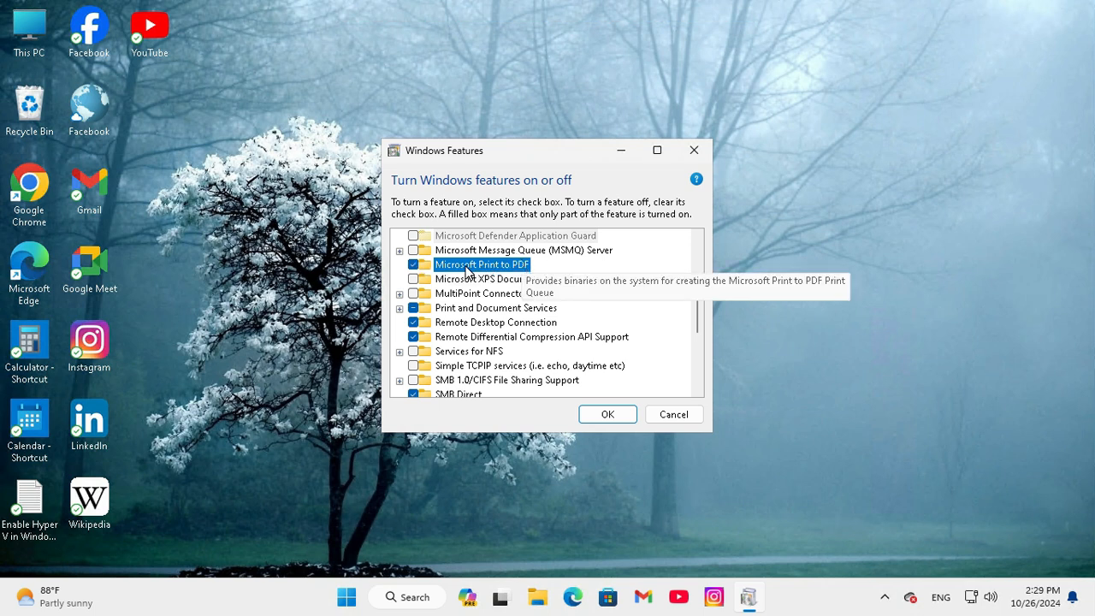
- Turn off the Microsoft Print to PDF feature, apply the change and close the Windows Features window
click(413, 266)
click(607, 416)
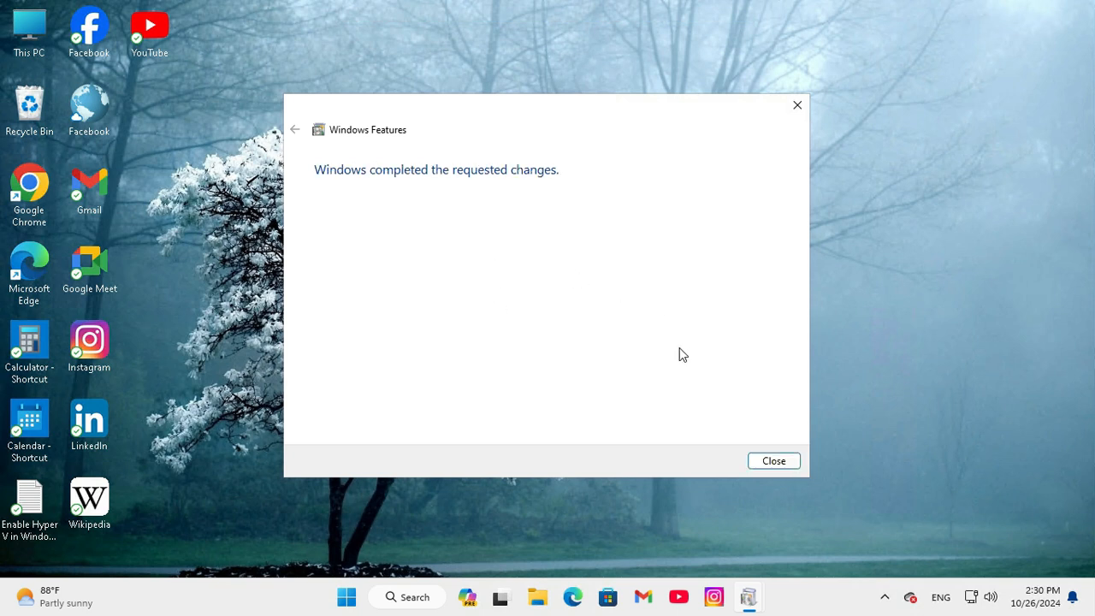
click(773, 461)
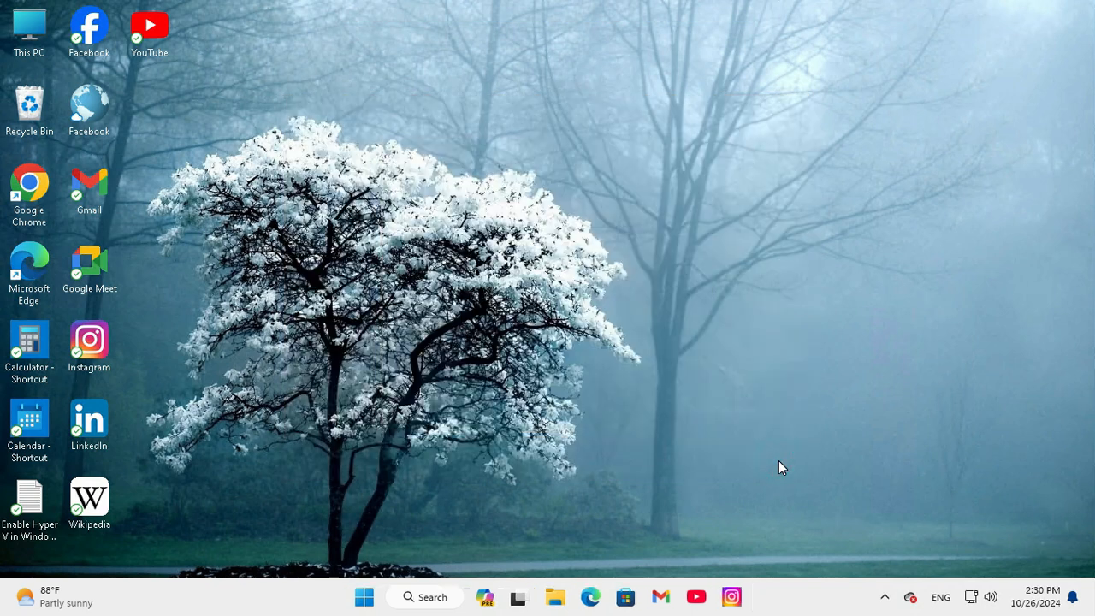
- Search for and reopen the Windows features list, turn Microsoft Print to PDF back on and apply the change
click(429, 593)
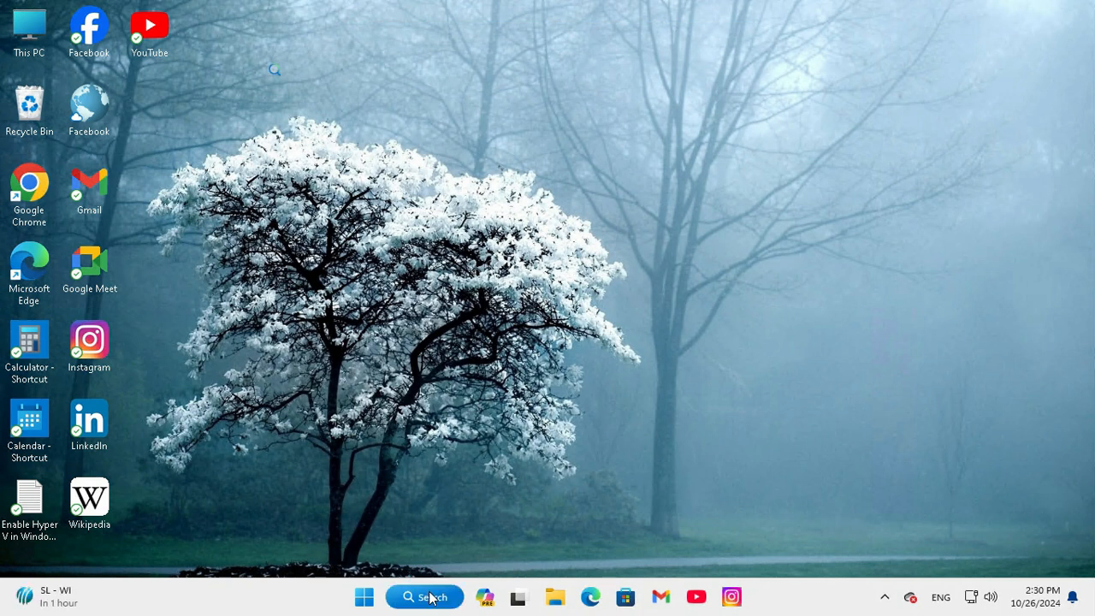
text(windows fea)
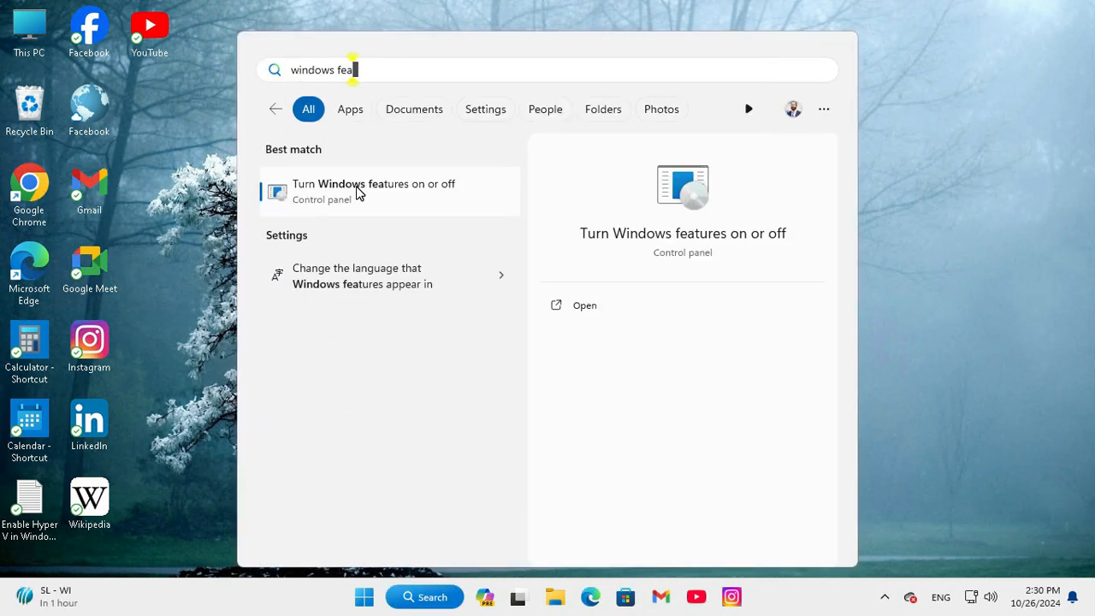
click(358, 192)
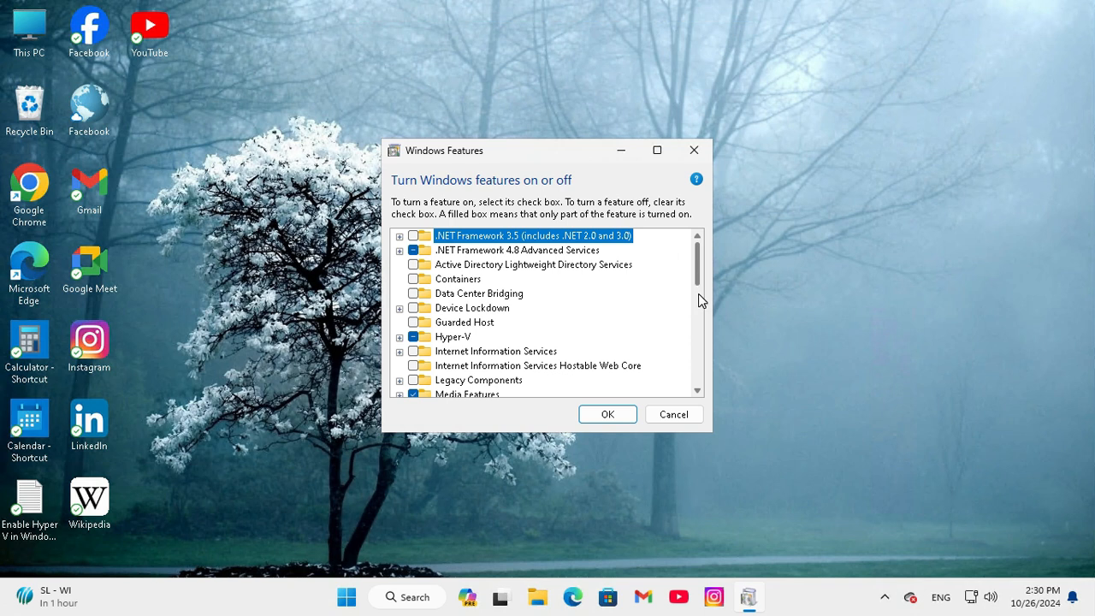
scroll(699, 297, down, 3)
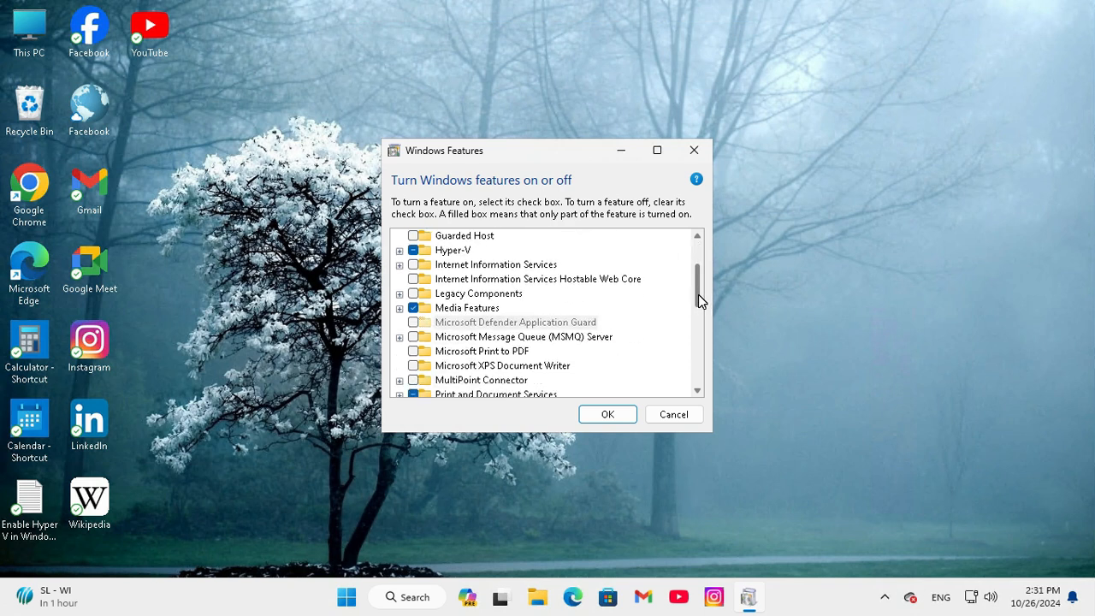
click(479, 339)
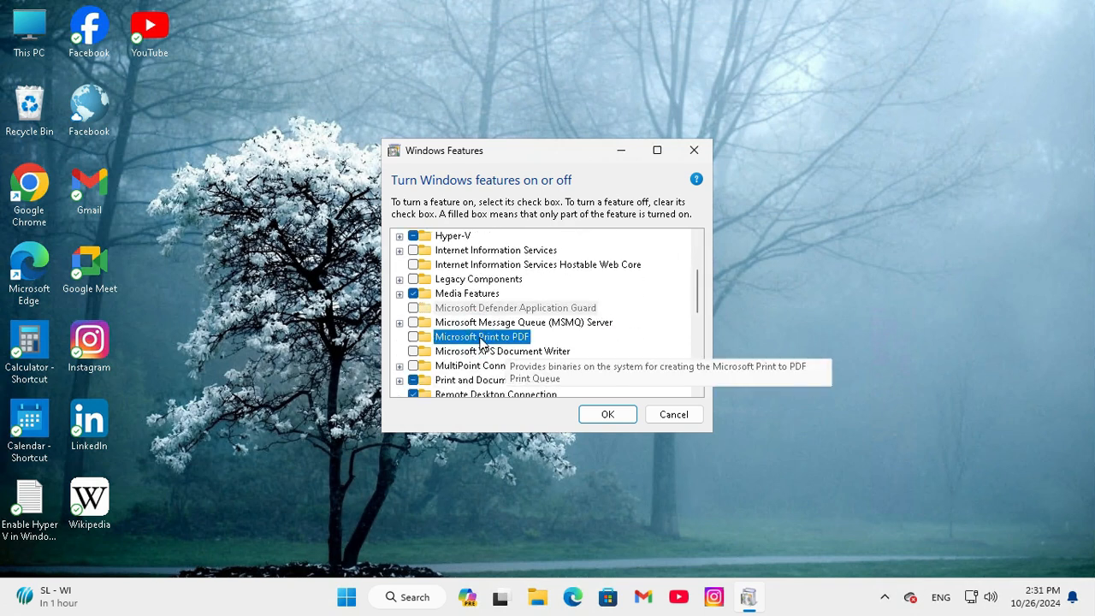
click(411, 339)
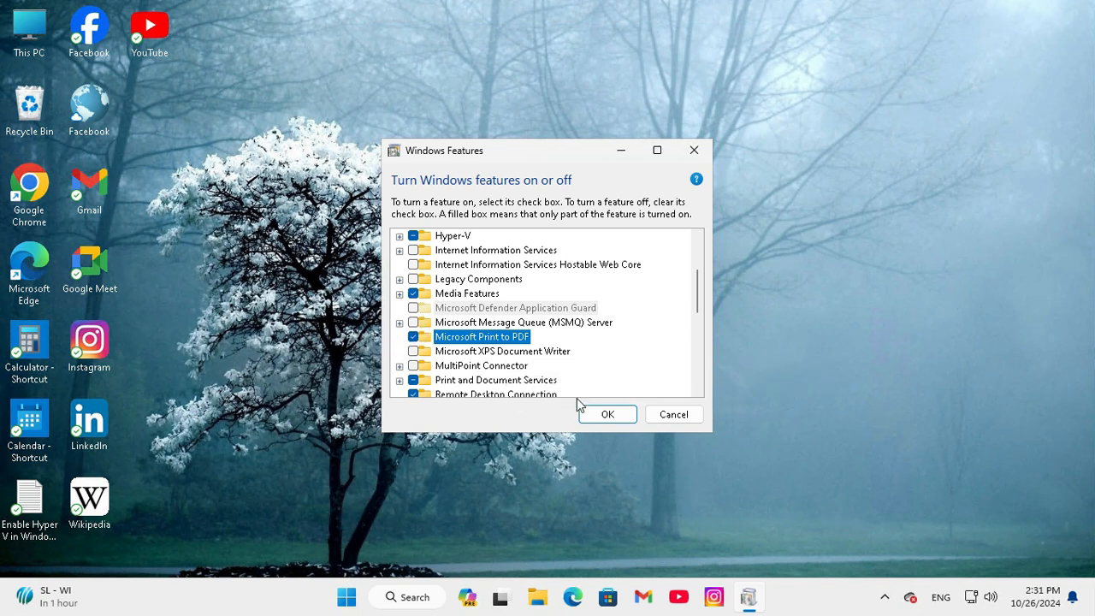
click(607, 416)
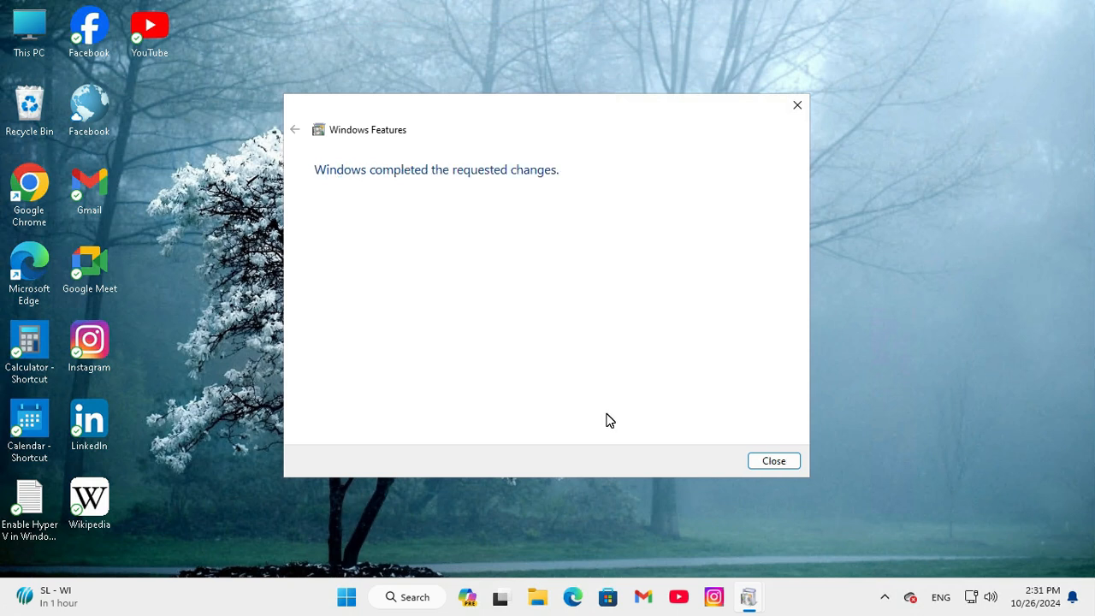
click(774, 462)
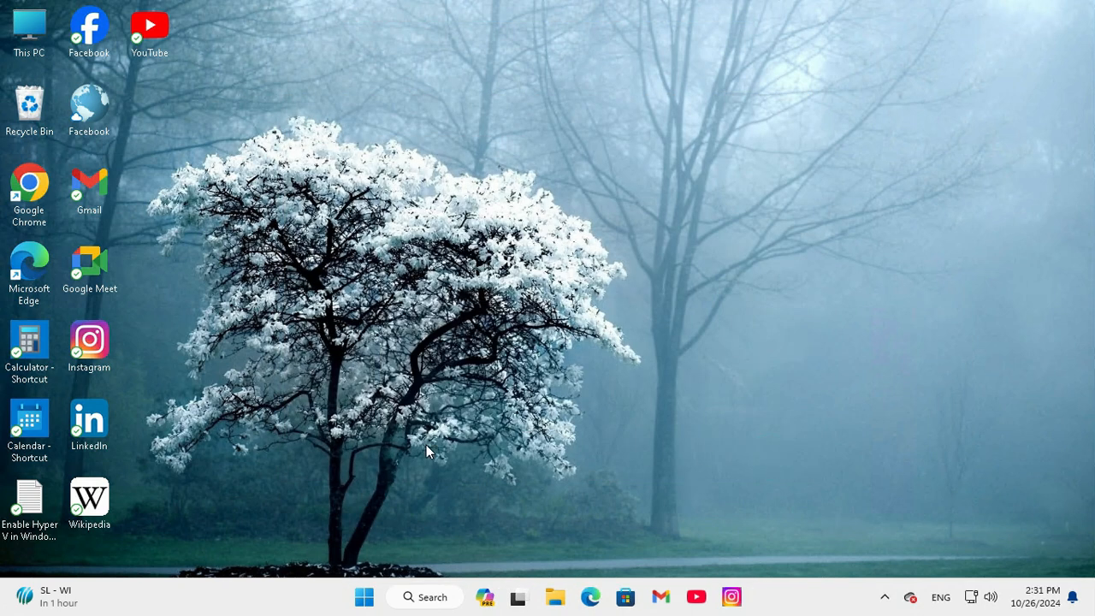
- Search for and open the Printers & scanners settings, returning to the start of the device list
click(441, 603)
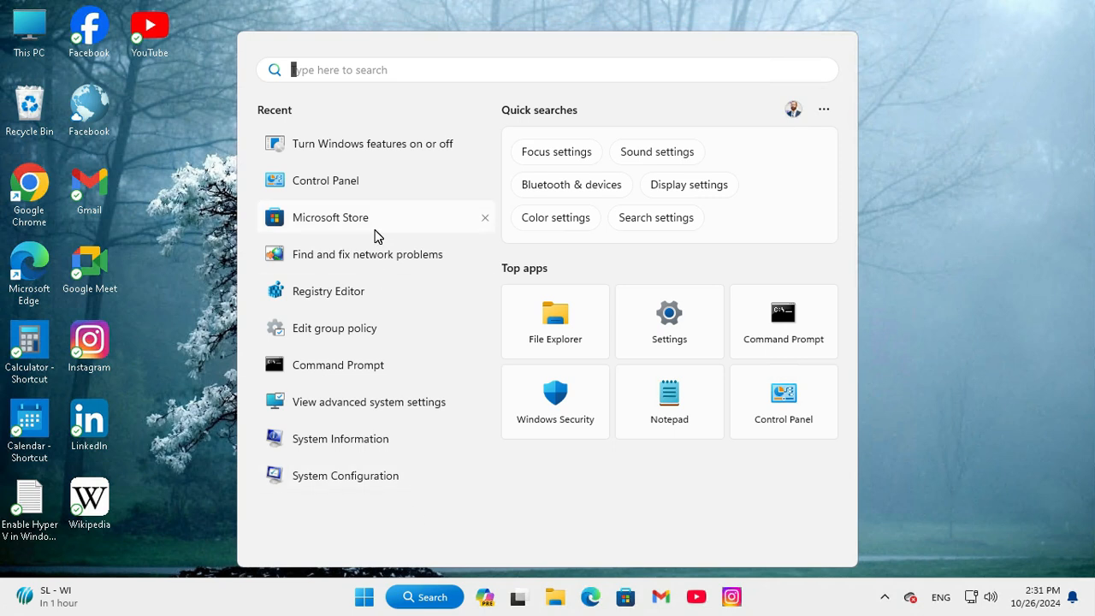
text(p)
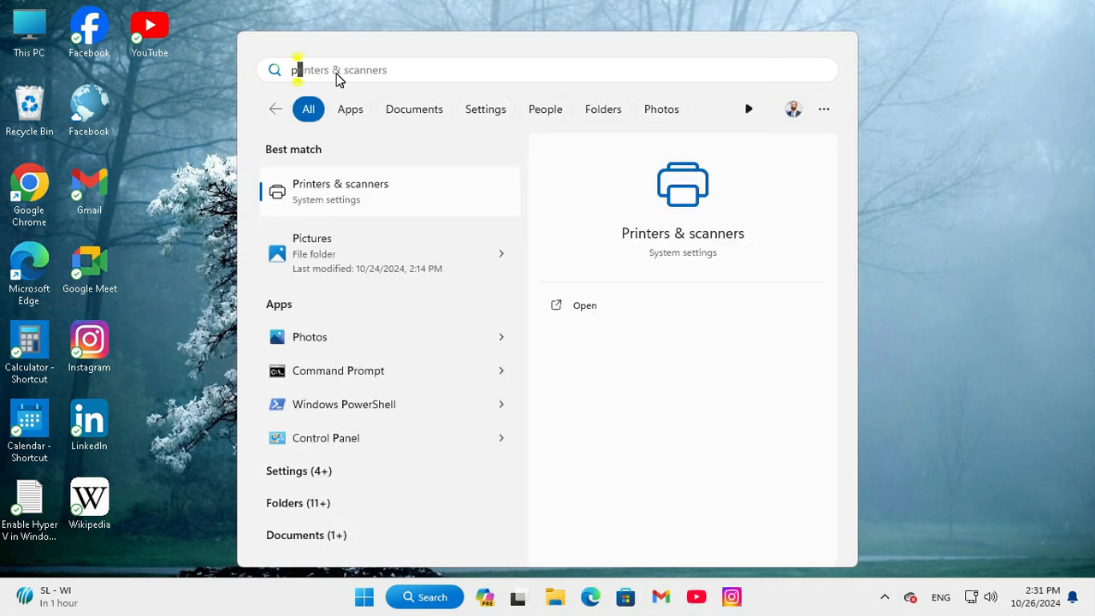
text(rinter &)
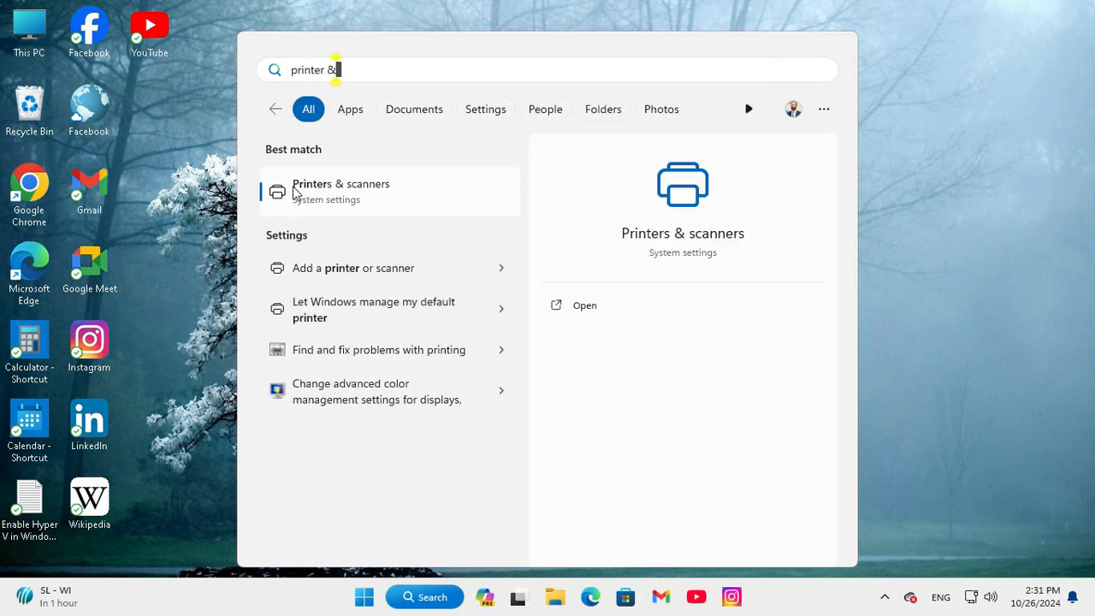
click(360, 192)
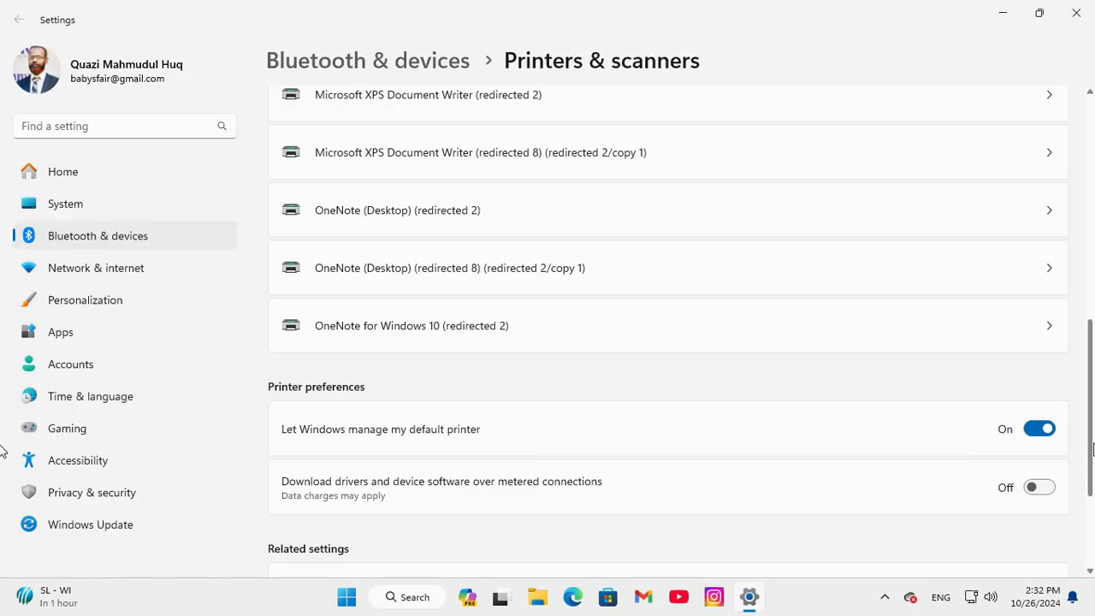
scroll(1091, 434, up, 4)
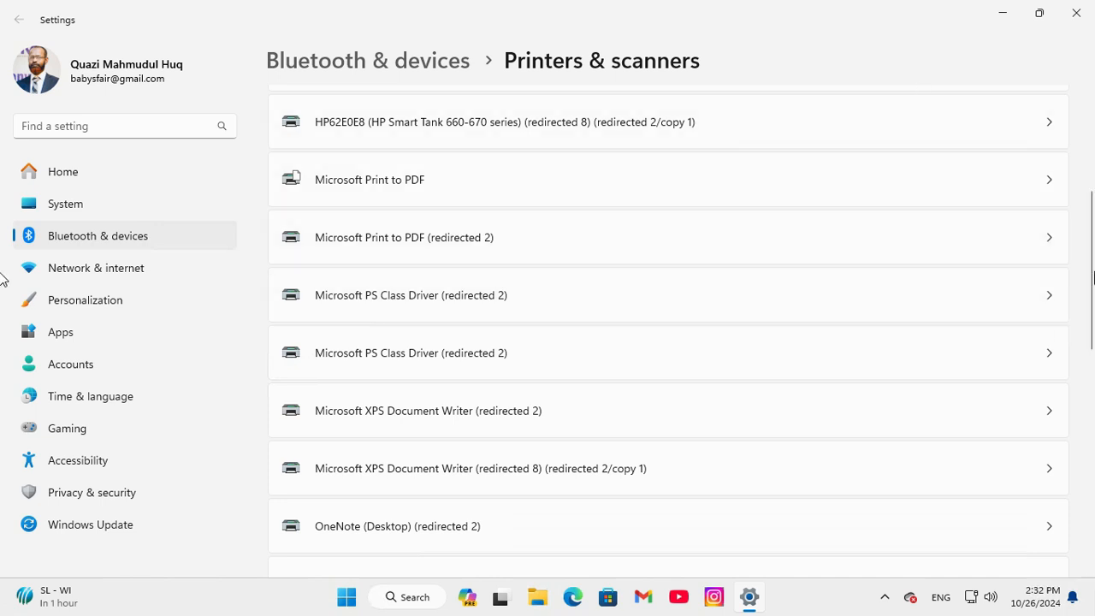
drag(1090, 271, 1075, 173)
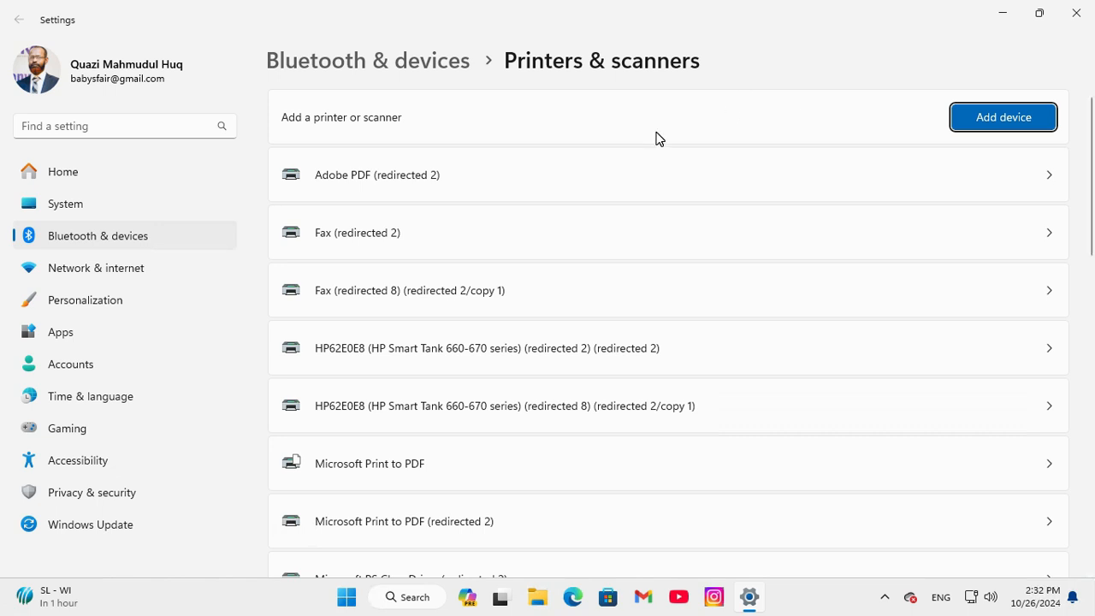
- Start adding a printer manually, choosing to add a local or network printer with manual settings
click(989, 122)
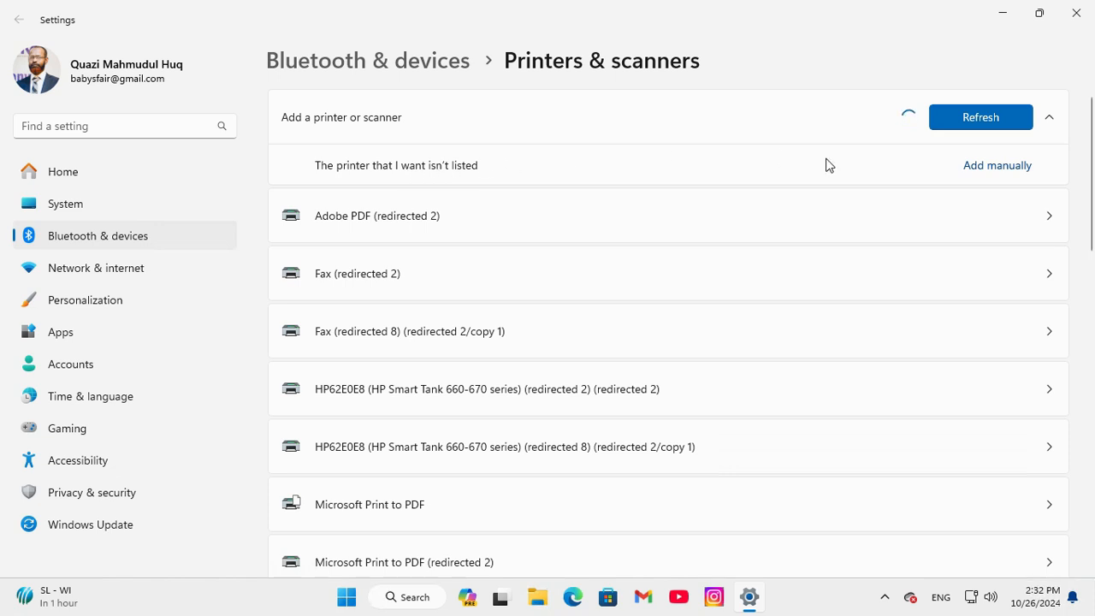
click(1006, 169)
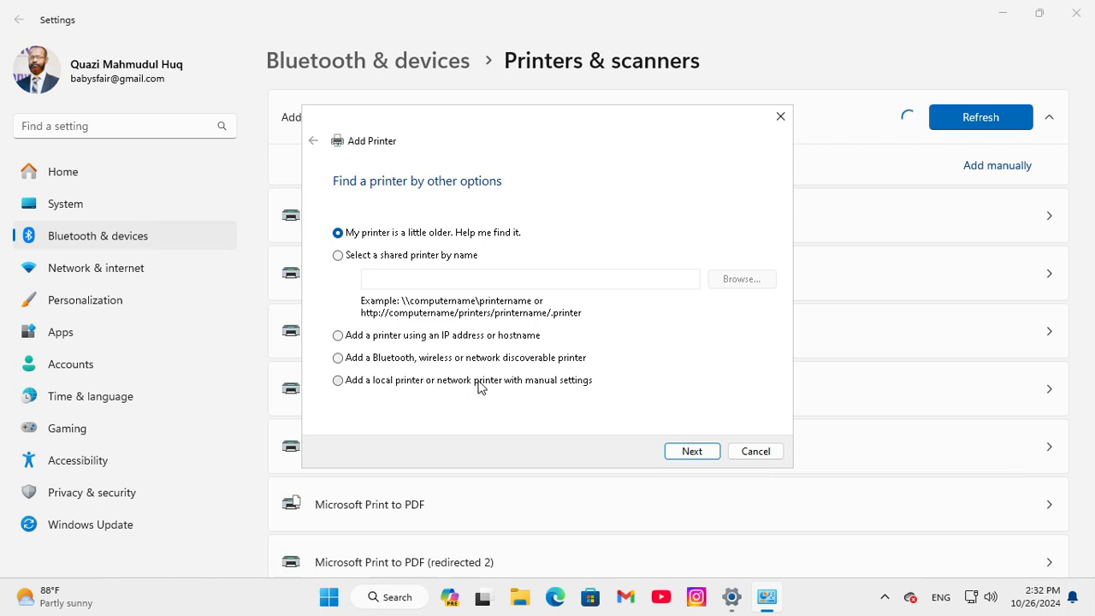
click(343, 382)
click(696, 450)
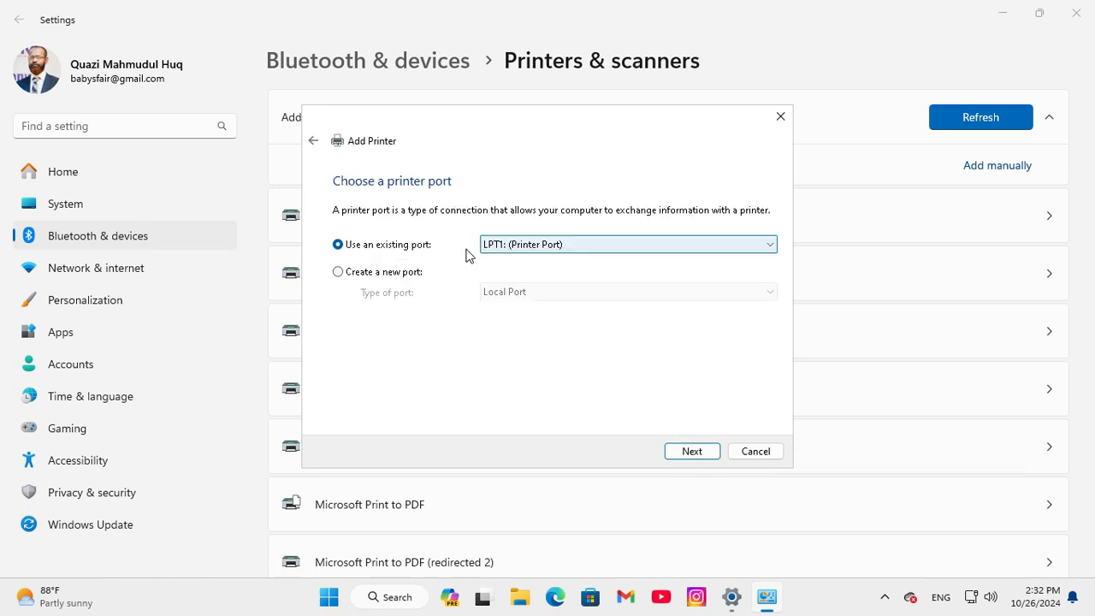
- Use the existing port LPT1: (Printer Port) for the new printer and continue to driver selection
click(520, 250)
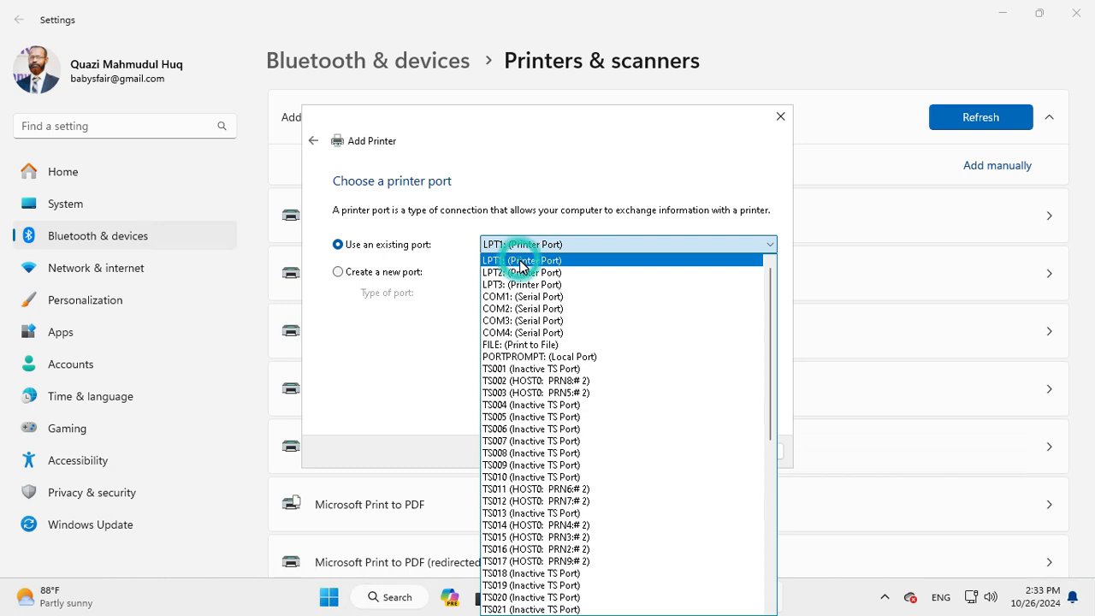
click(521, 260)
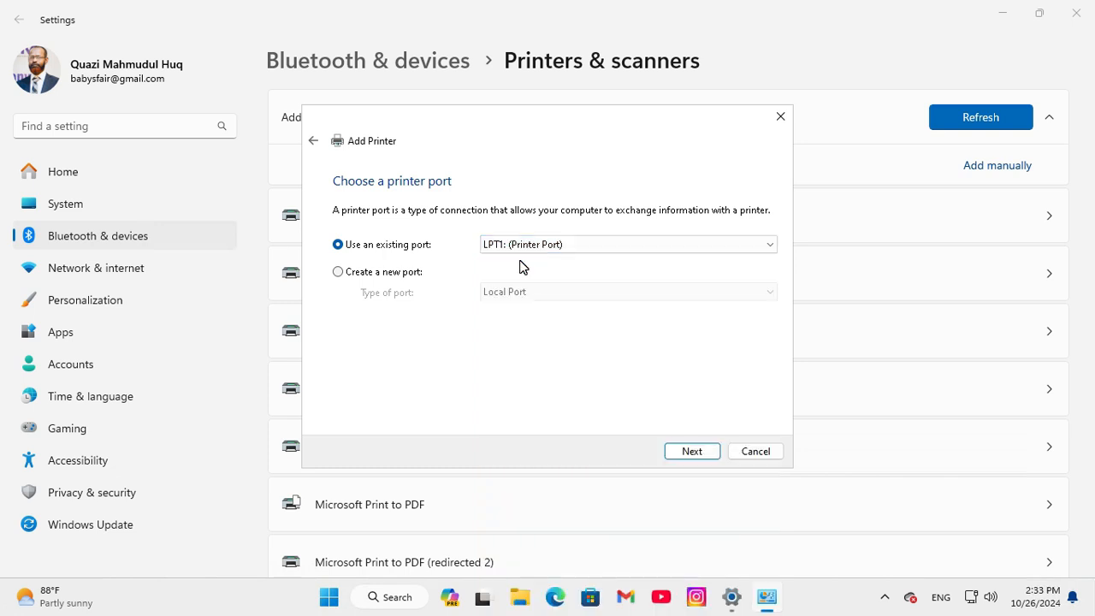
click(692, 452)
- Install the Microsoft MS-XPS Class Driver 2 driver from the manufacturer Microsoft, accepting the suggested printer name
click(361, 330)
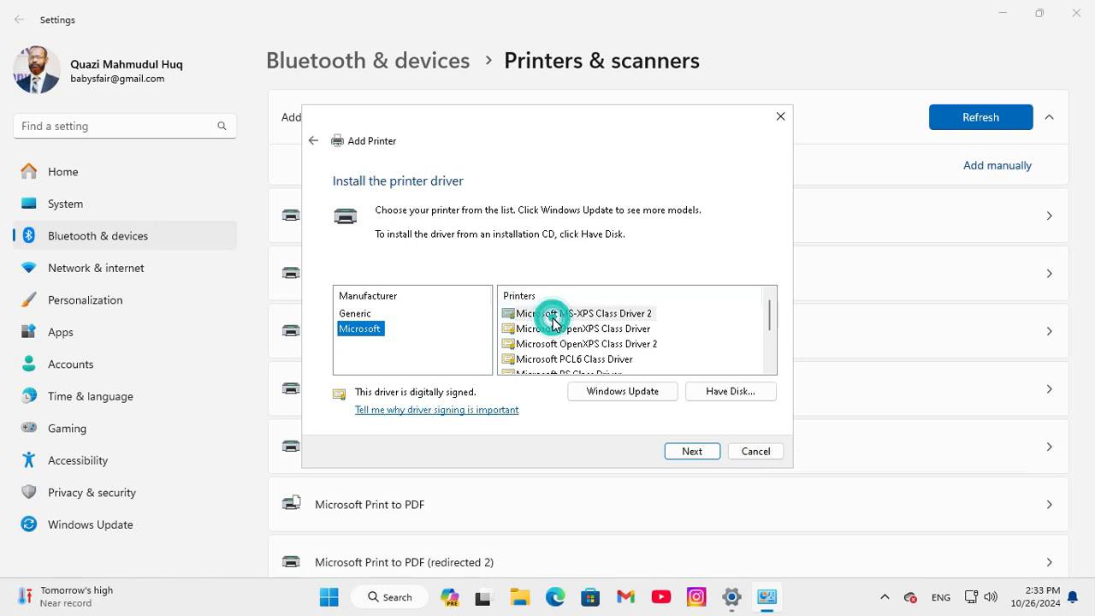
click(585, 316)
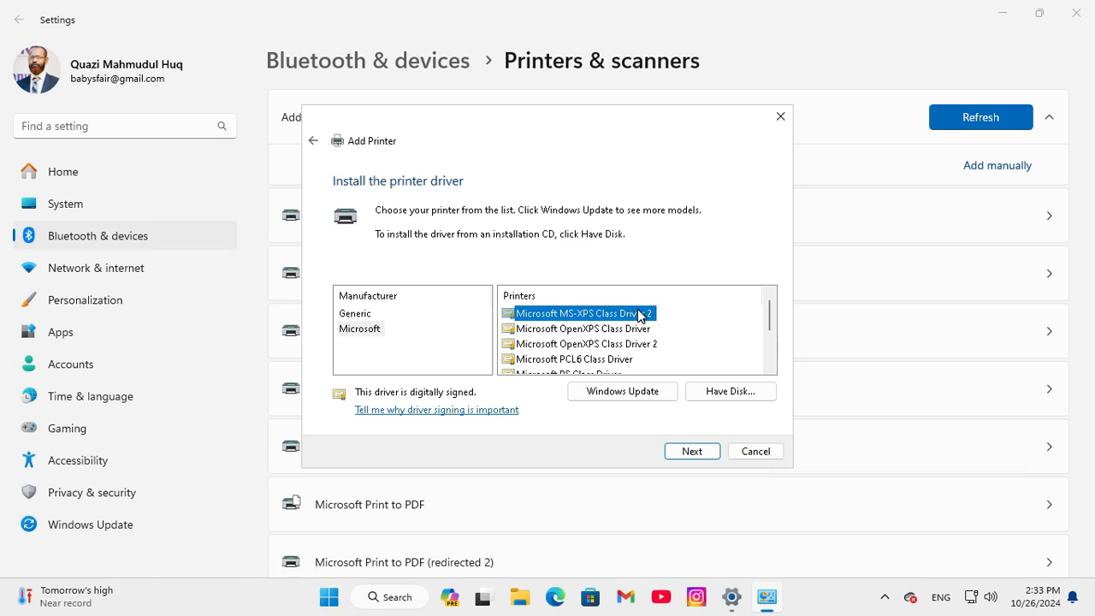
click(695, 451)
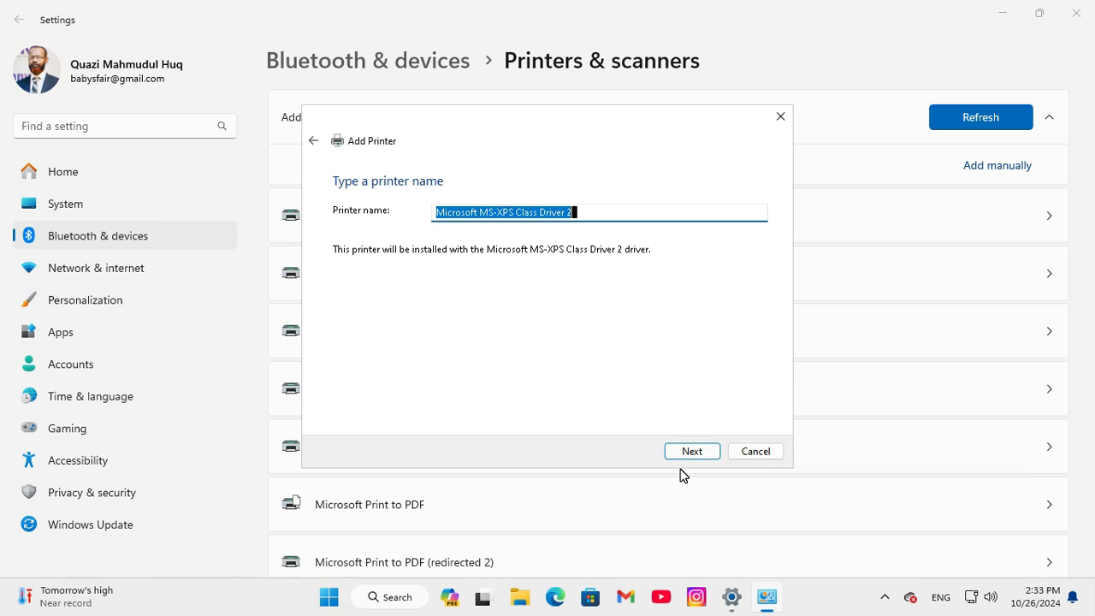
click(669, 447)
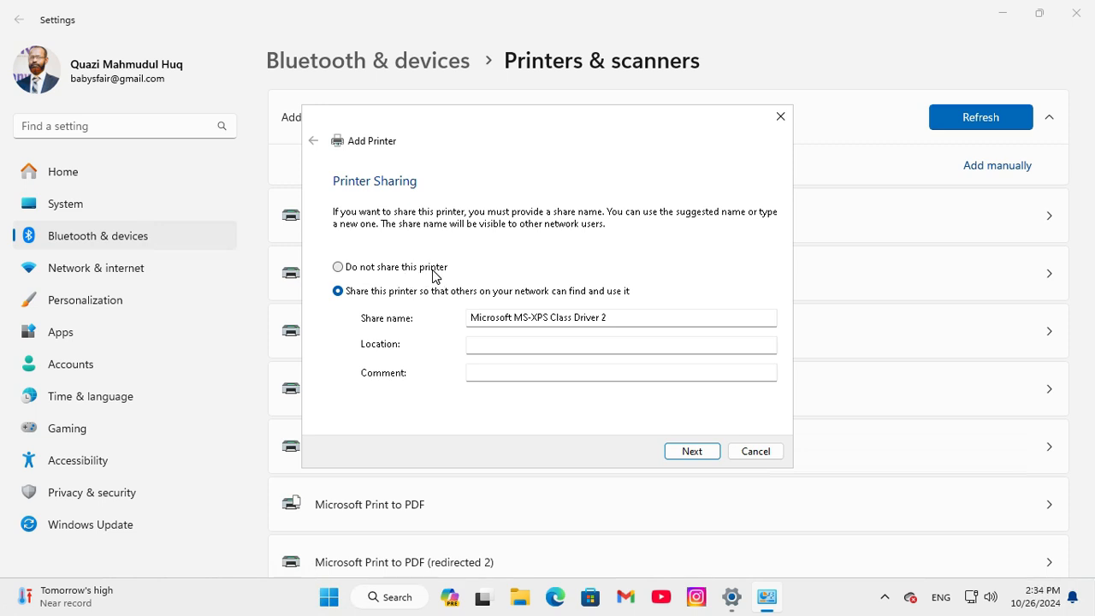
- Choose not to share the new printer and finish adding it
click(338, 267)
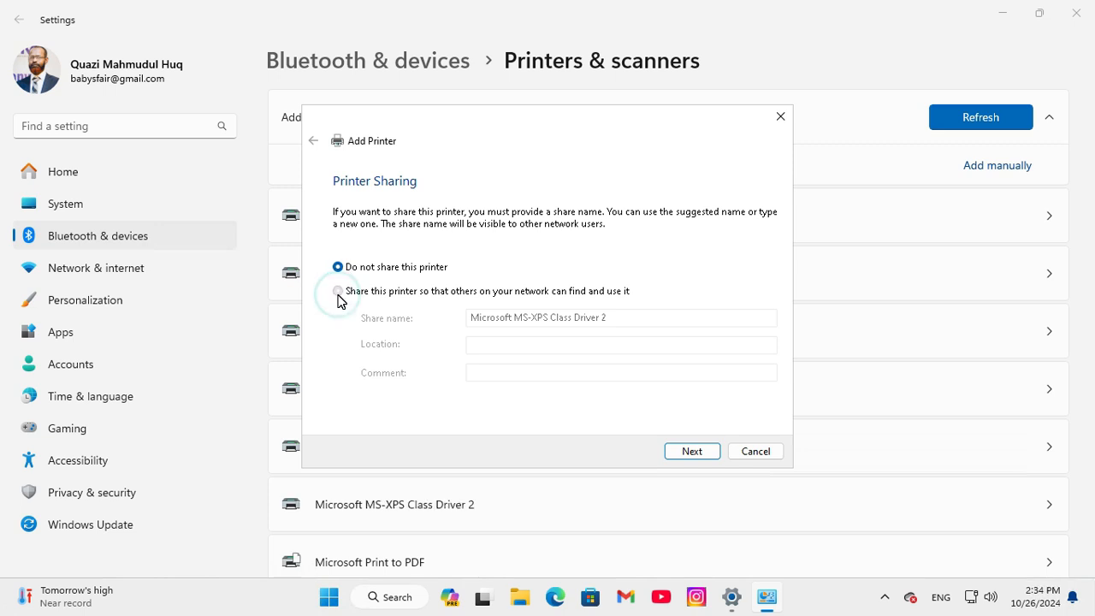
click(338, 291)
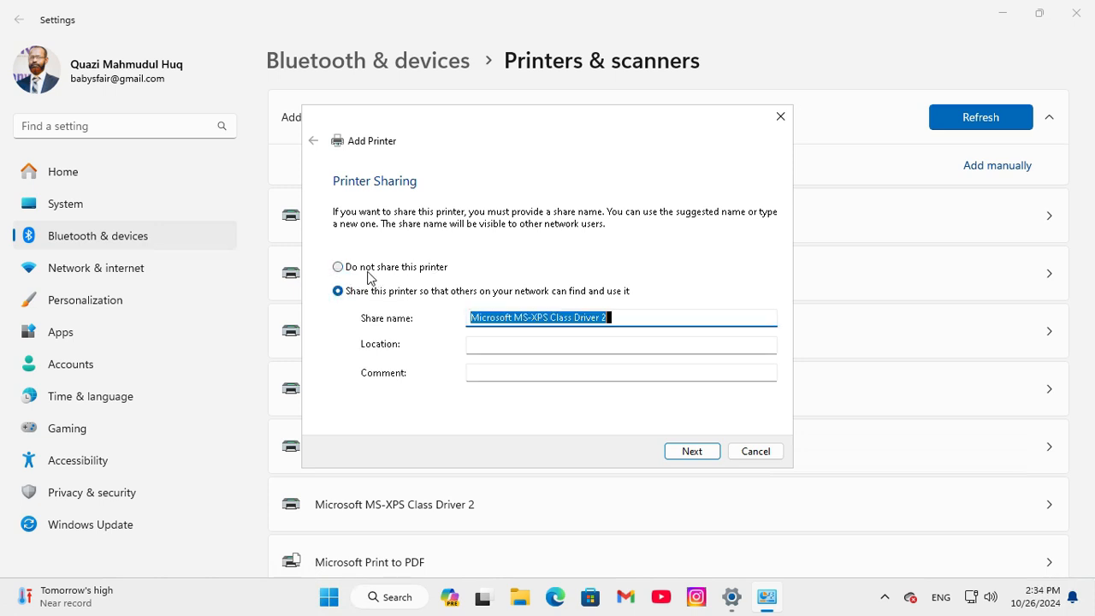
click(338, 268)
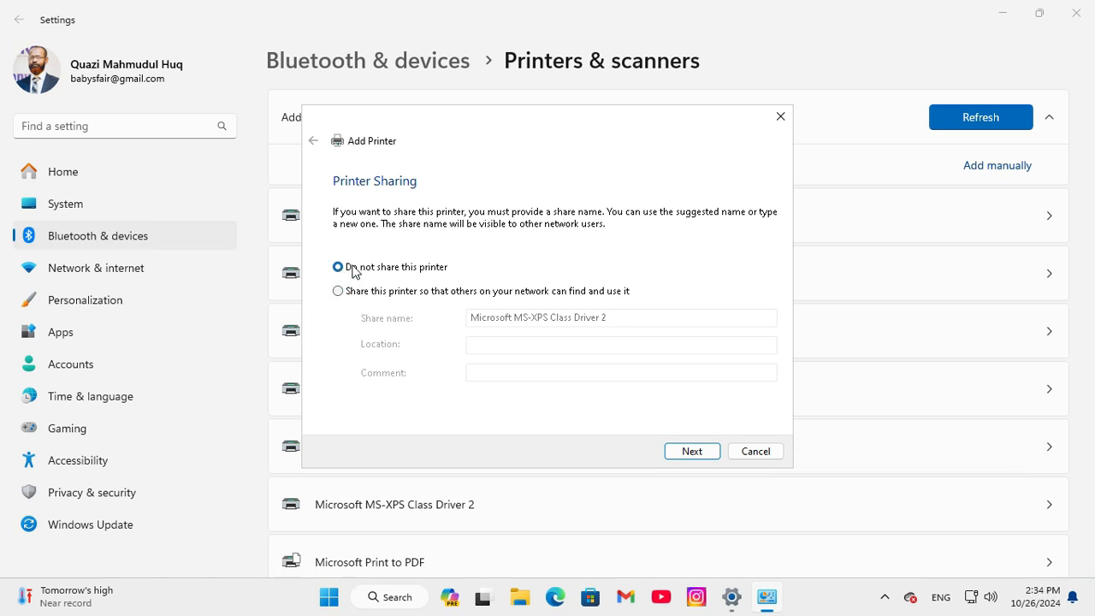
click(698, 454)
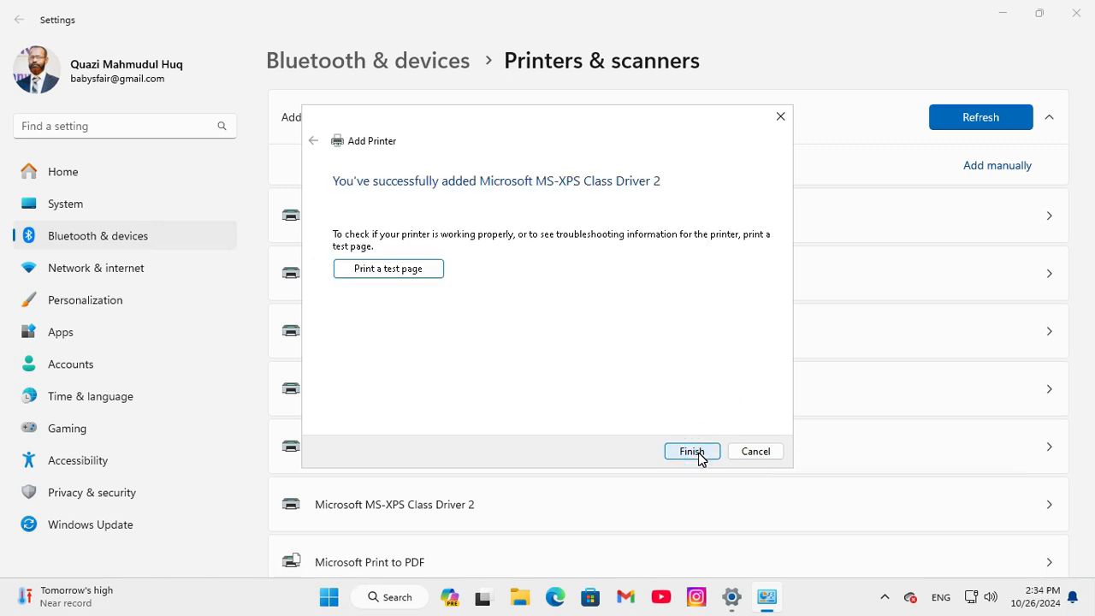
click(703, 453)
- Refresh the device search and examine the list of installed printers and the printer preferences
click(978, 115)
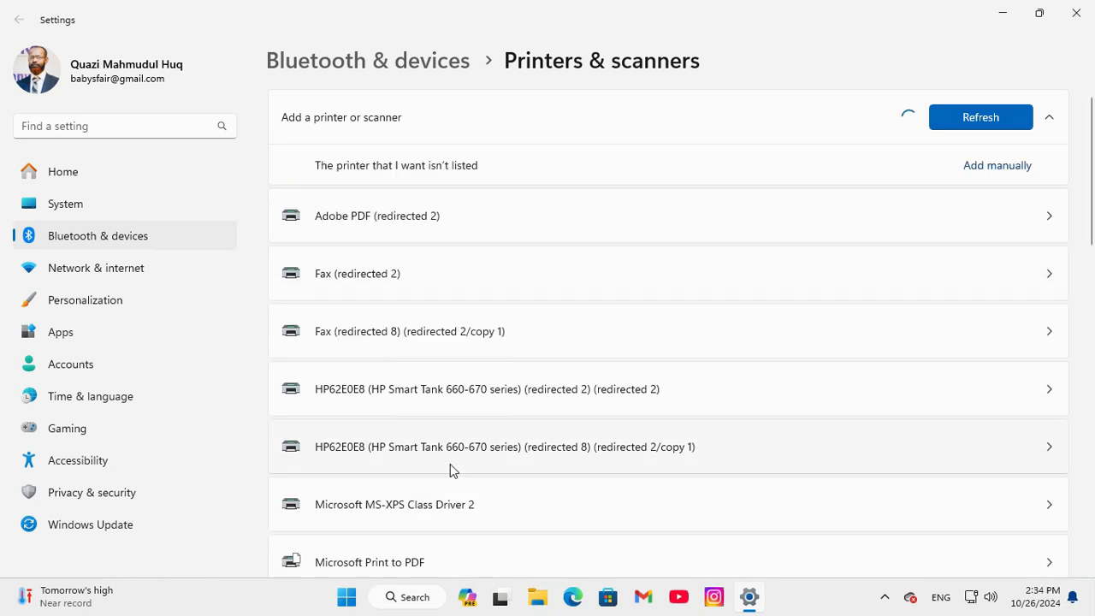
click(450, 465)
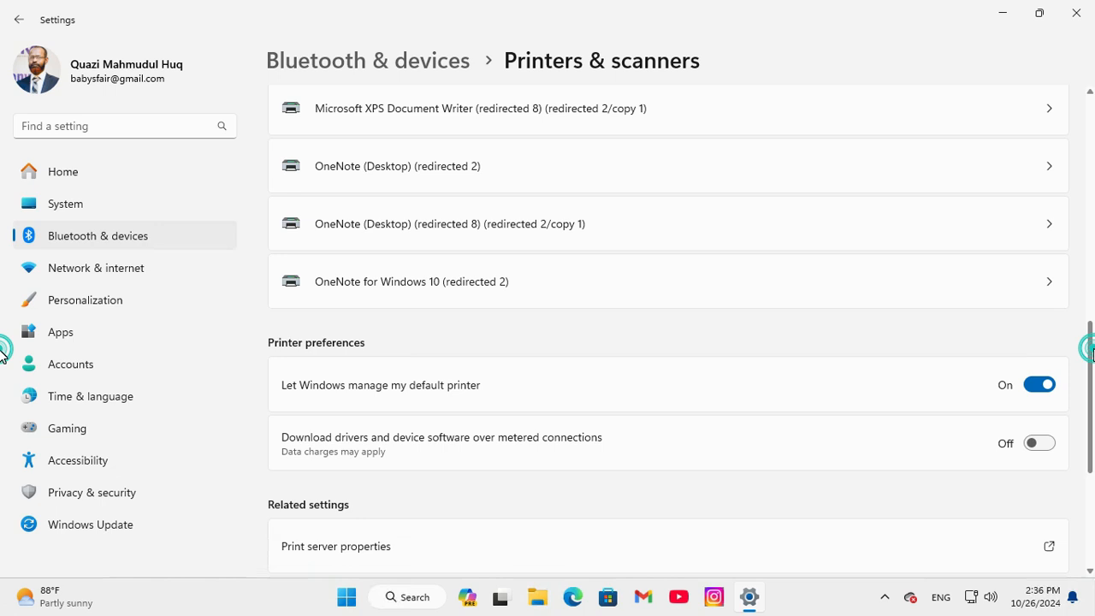
scroll(1080, 118, up, 10)
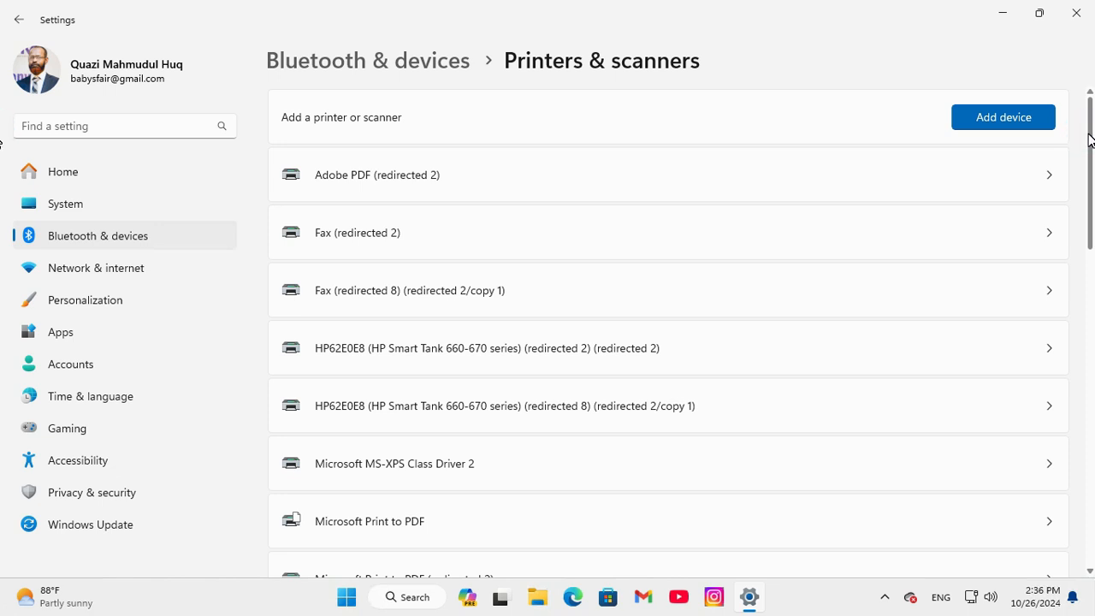
scroll(1090, 139, down, 3)
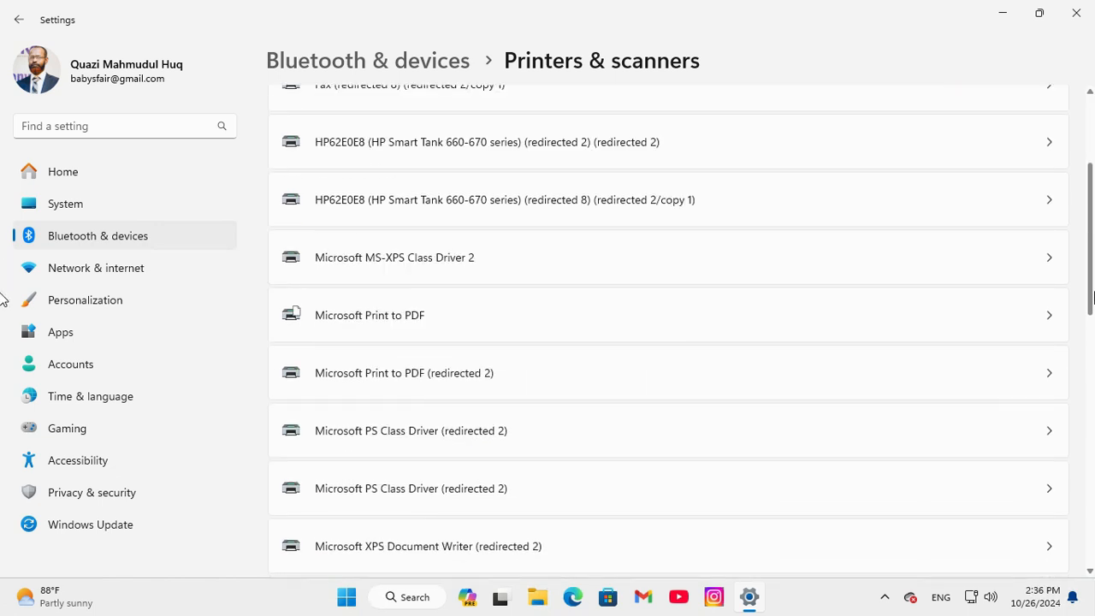
scroll(1093, 334, down, 6)
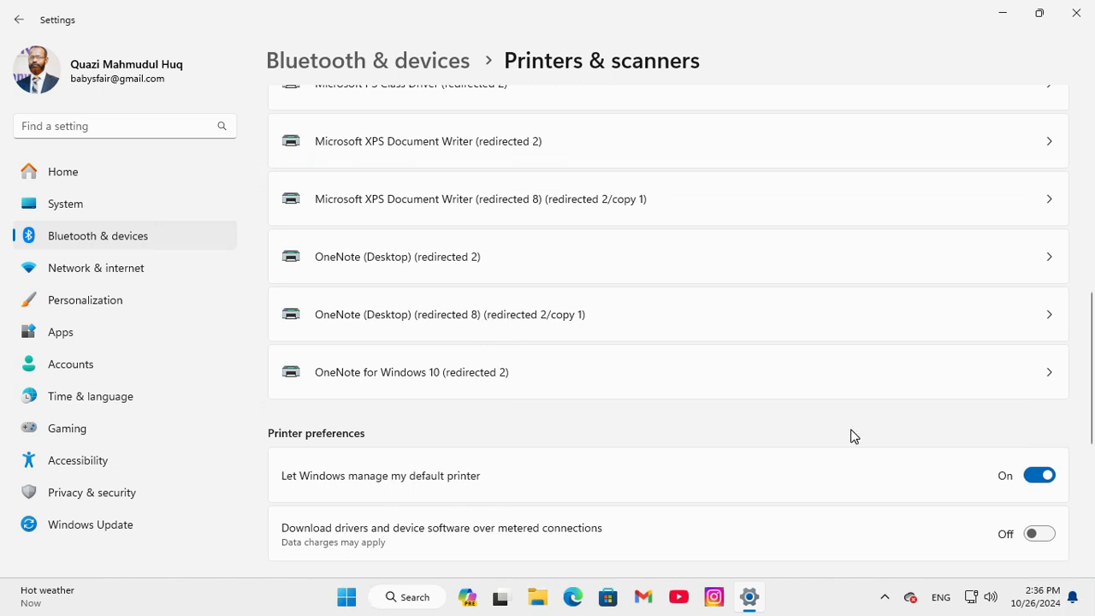
- Switch off Let Windows manage my default printer, switch it on again and close Settings
click(1040, 476)
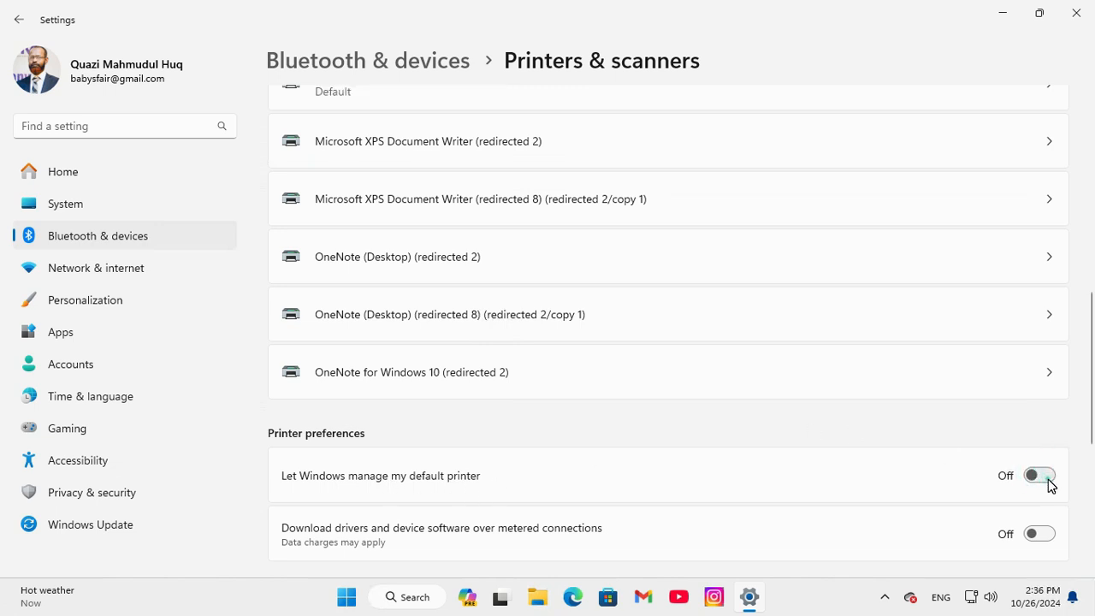
click(1045, 481)
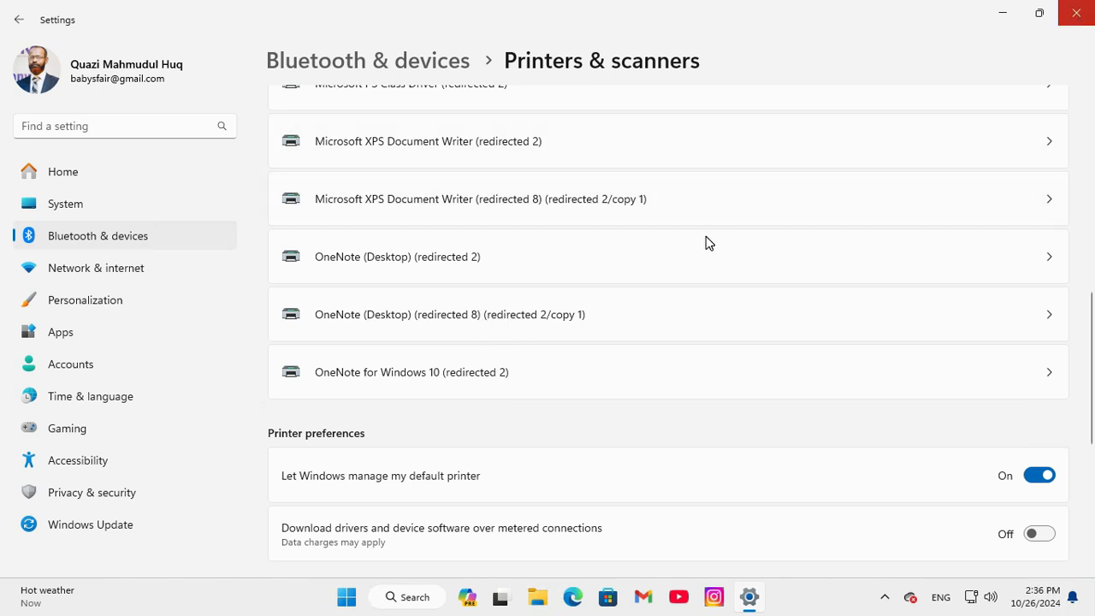
key(alt+F4)
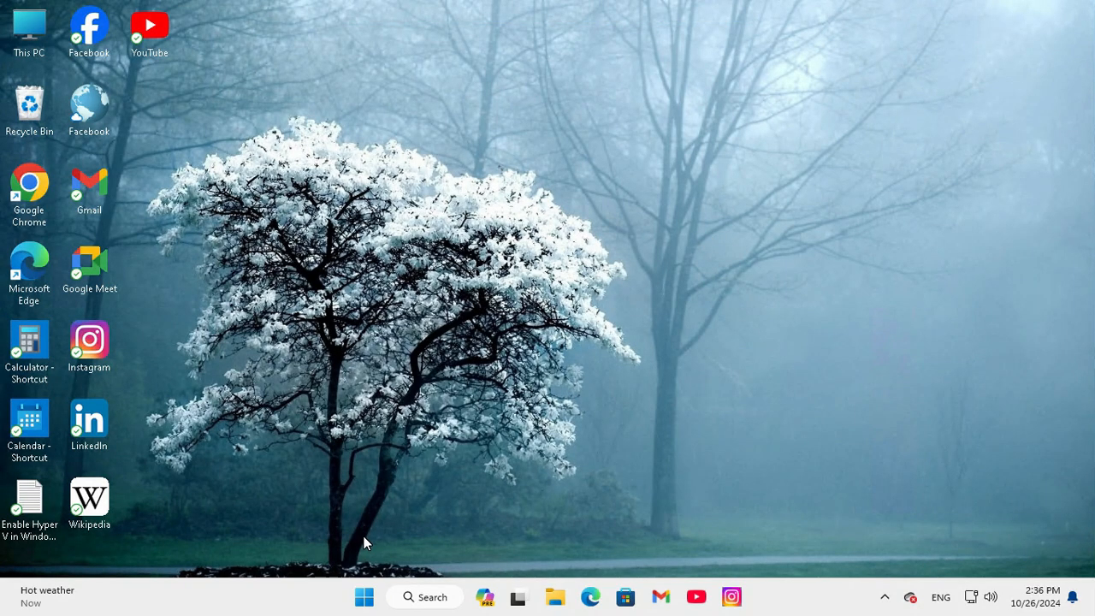